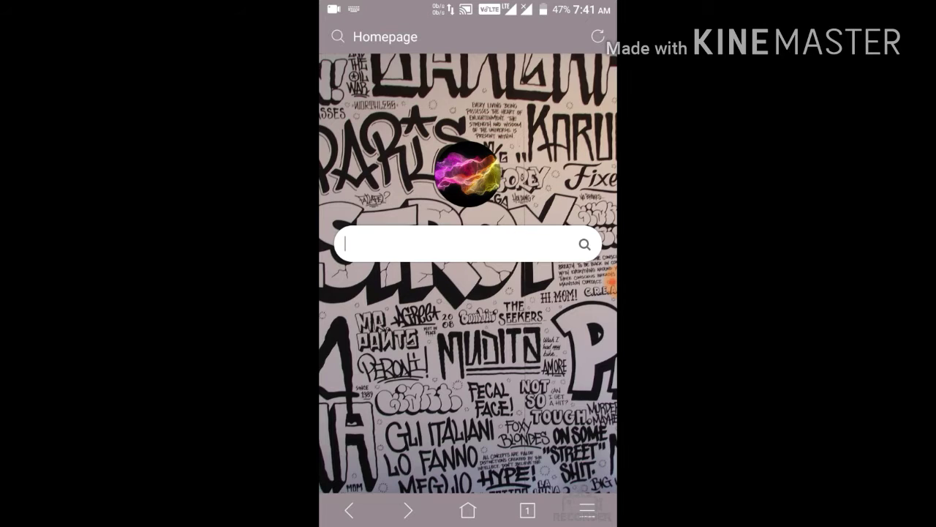
Google-search 'Youtube' and scroll down to the m.youtube.com result.
click(377, 239)
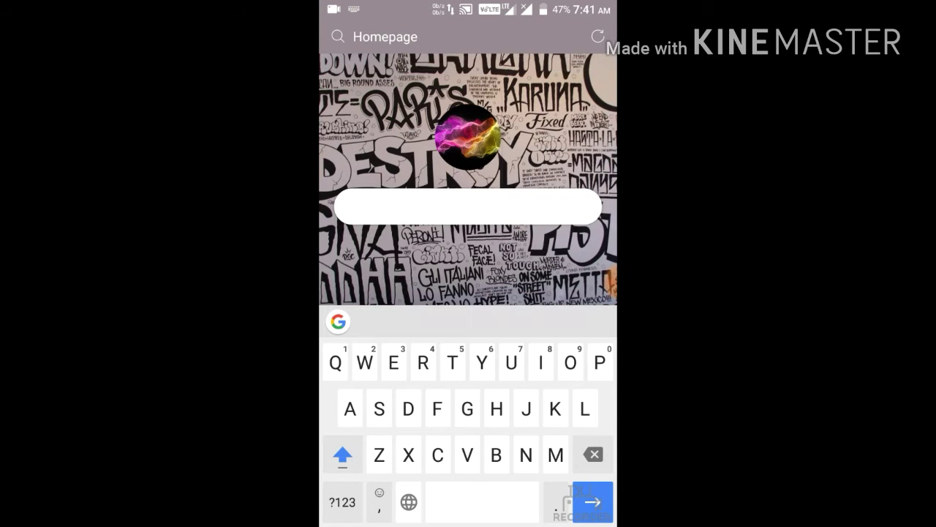
text(You)
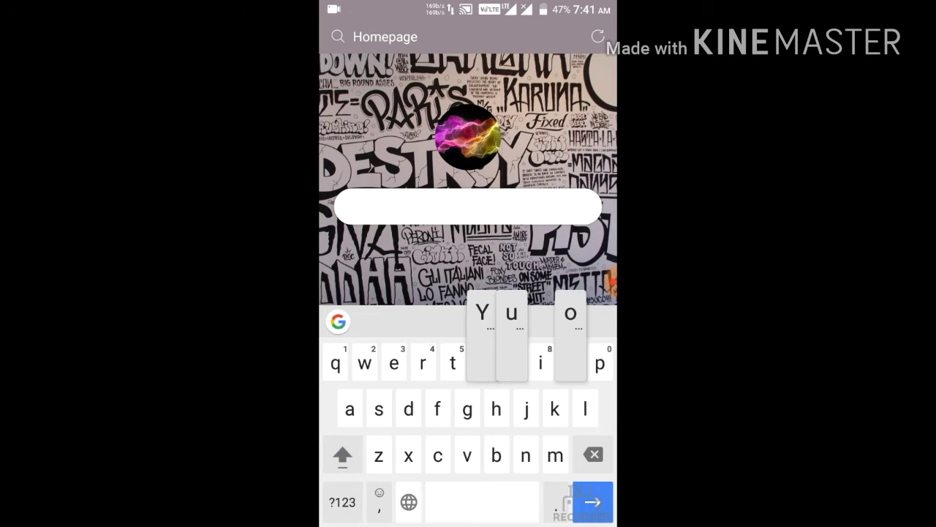
key(Escape)
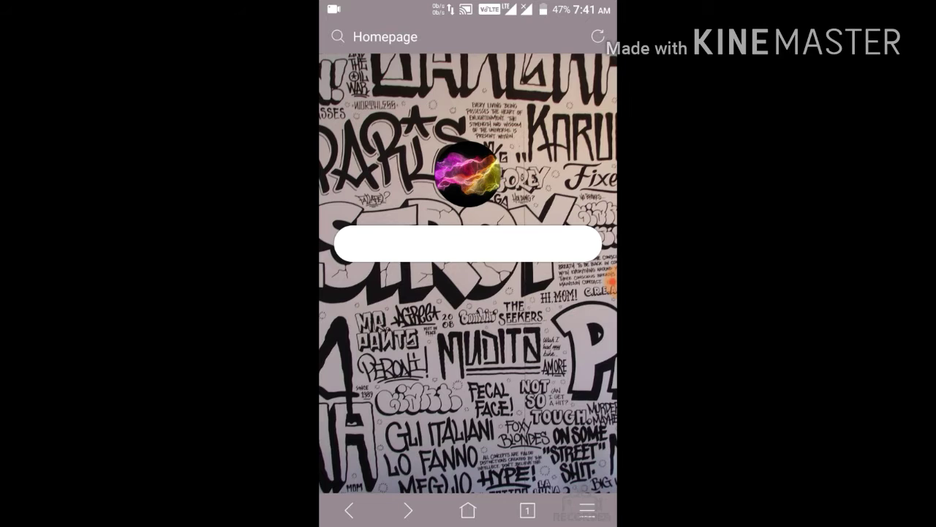
click(469, 244)
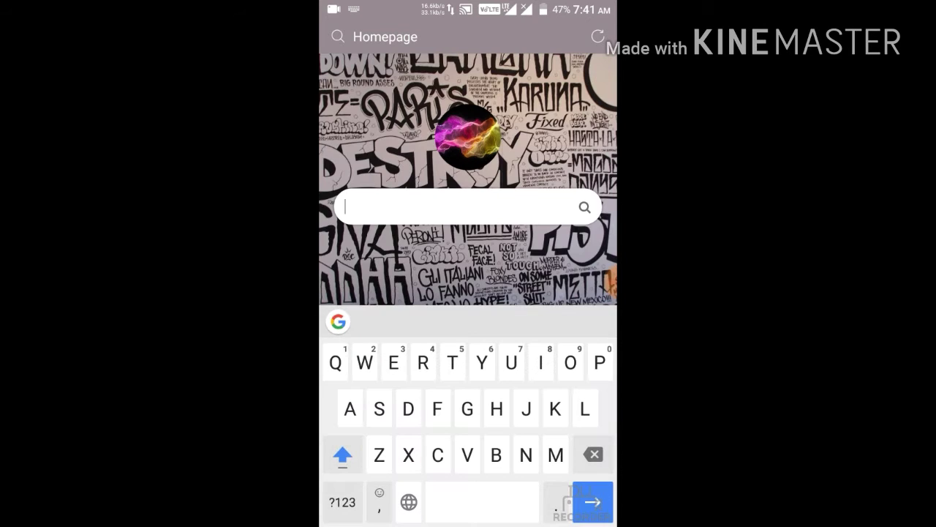
text(You)
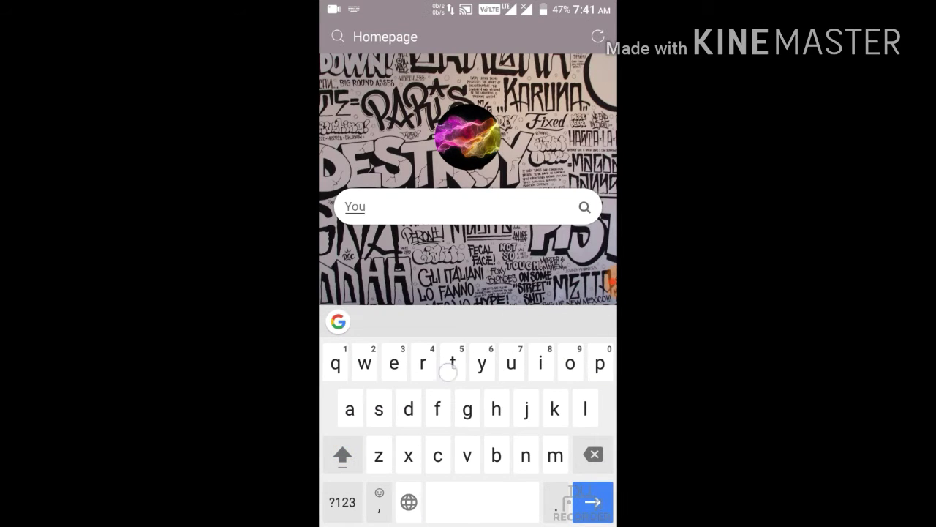
text(tube)
key(Return)
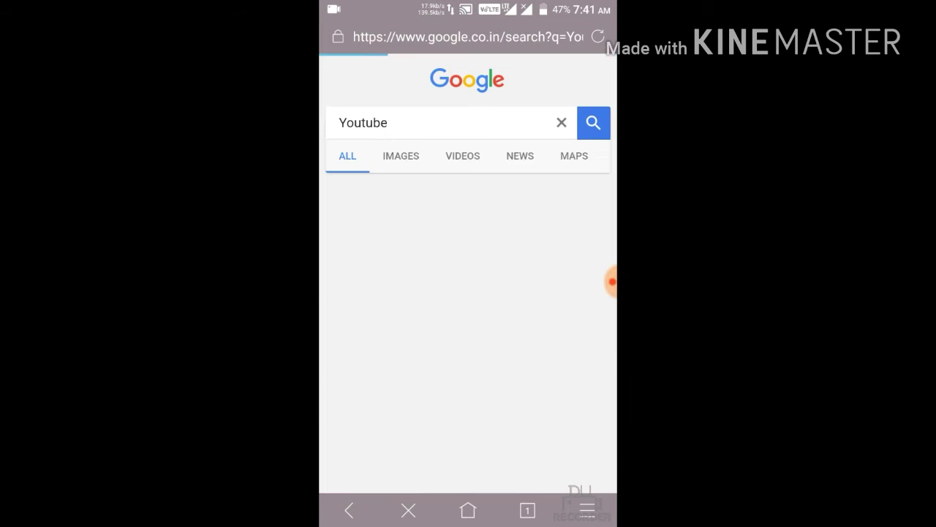
scroll(558, 301, down, 5)
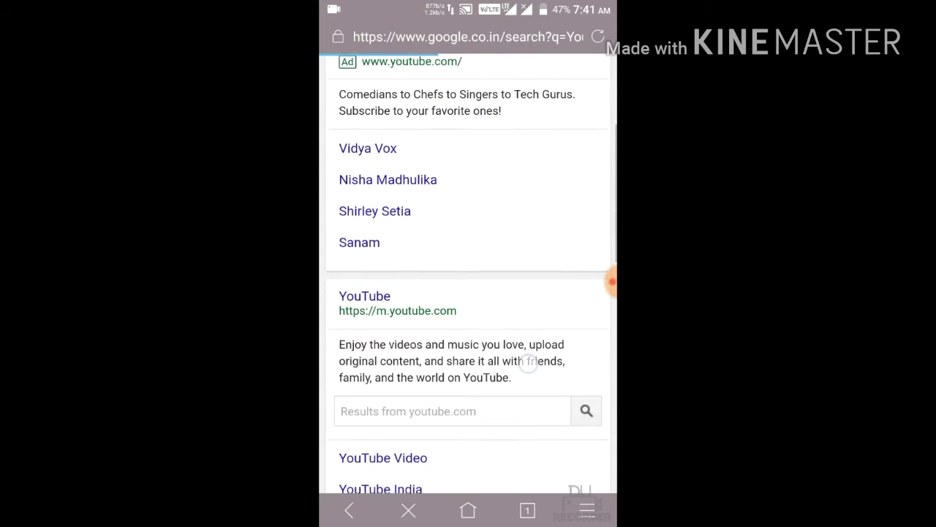
Open the YouTube site, search 'nature', and scroll to the Amazing Nature time-lapse result.
click(361, 238)
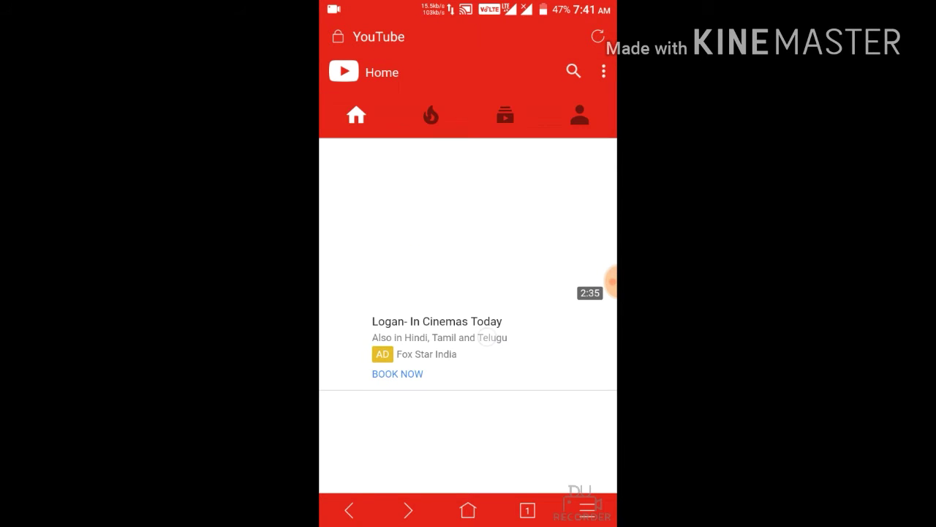
mouse_move(516, 339)
mouse_down()
mouse_move(550, 259)
mouse_move(533, 297)
mouse_up()
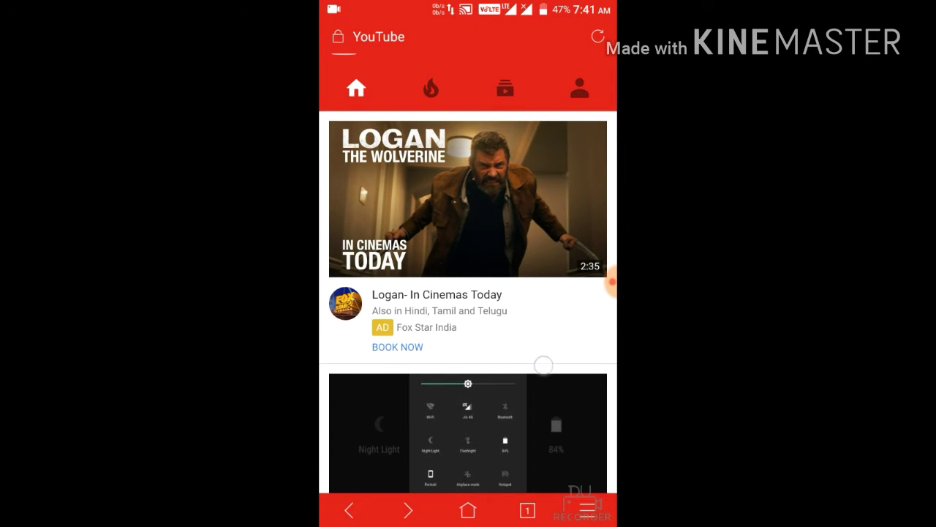
mouse_move(544, 366)
mouse_down()
mouse_move(583, 198)
mouse_move(536, 223)
mouse_up()
click(573, 72)
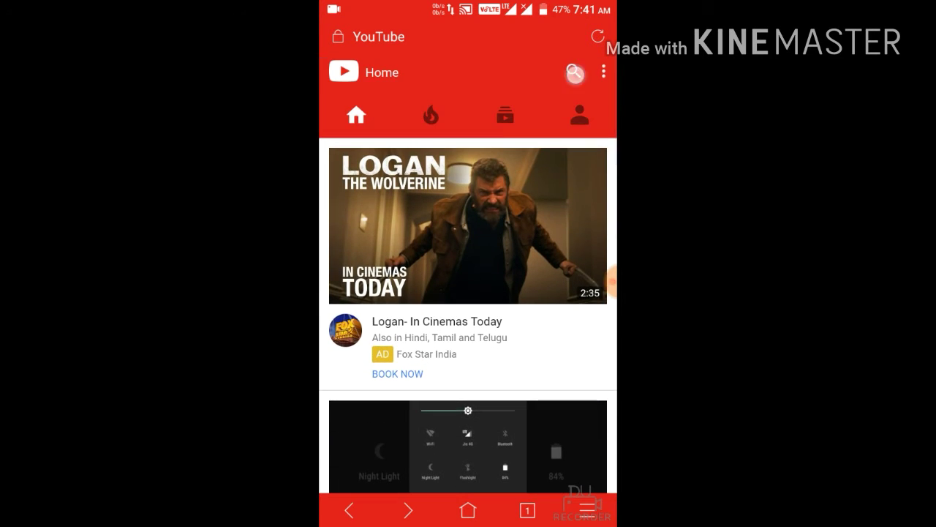
click(544, 76)
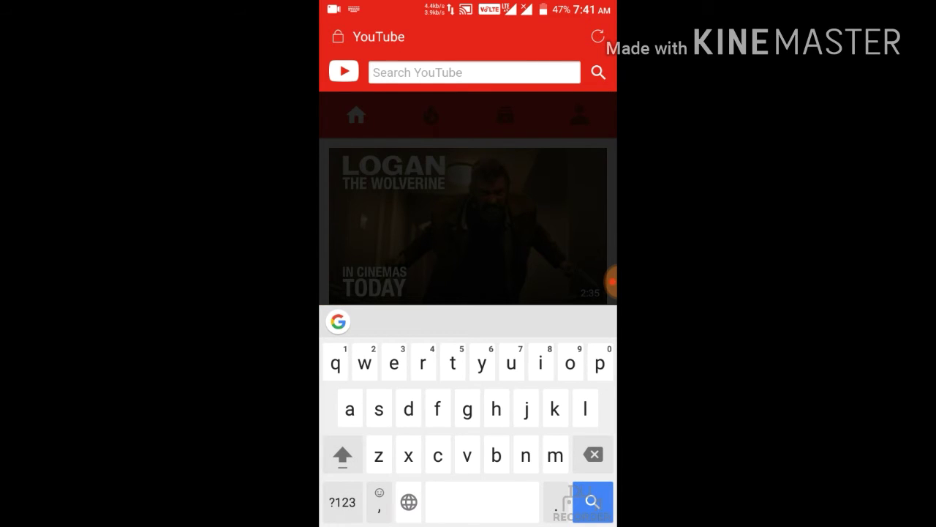
text(natu)
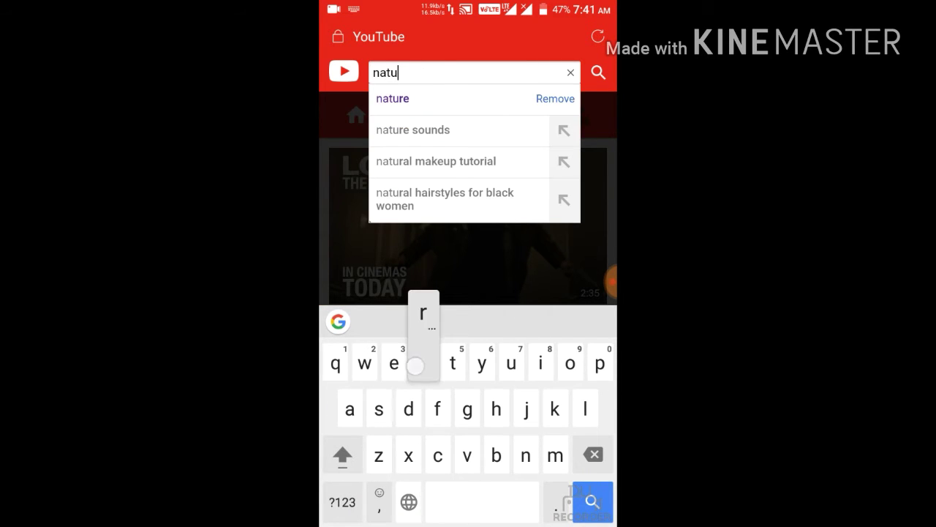
text(re)
click(593, 500)
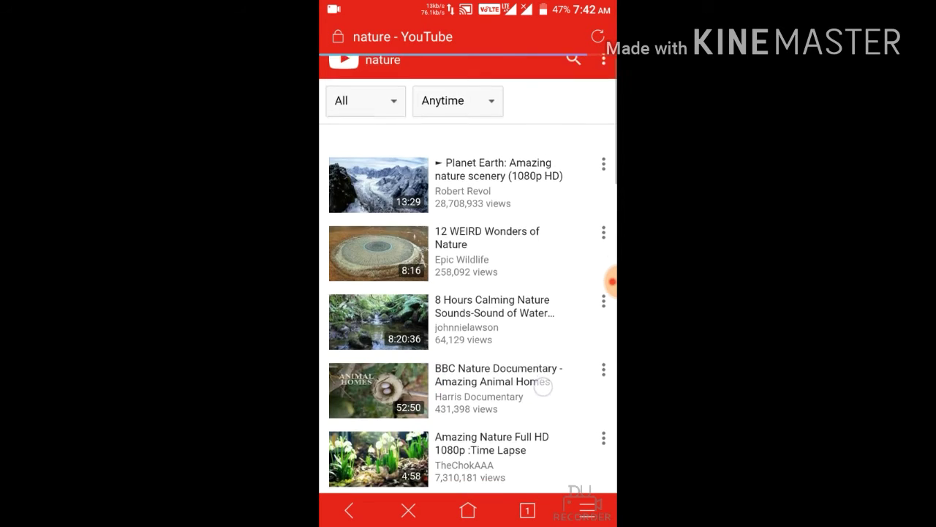
scroll(571, 286, down, 5)
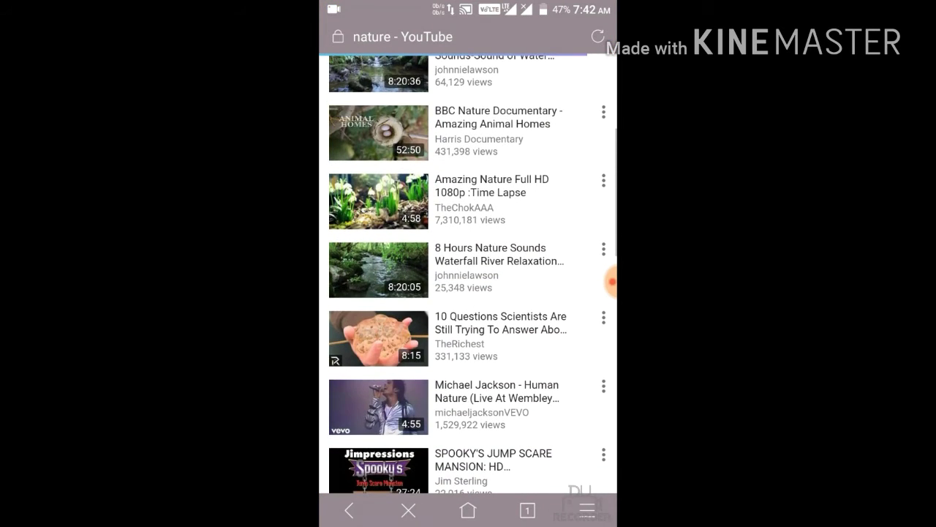
scroll(551, 319, down, 2)
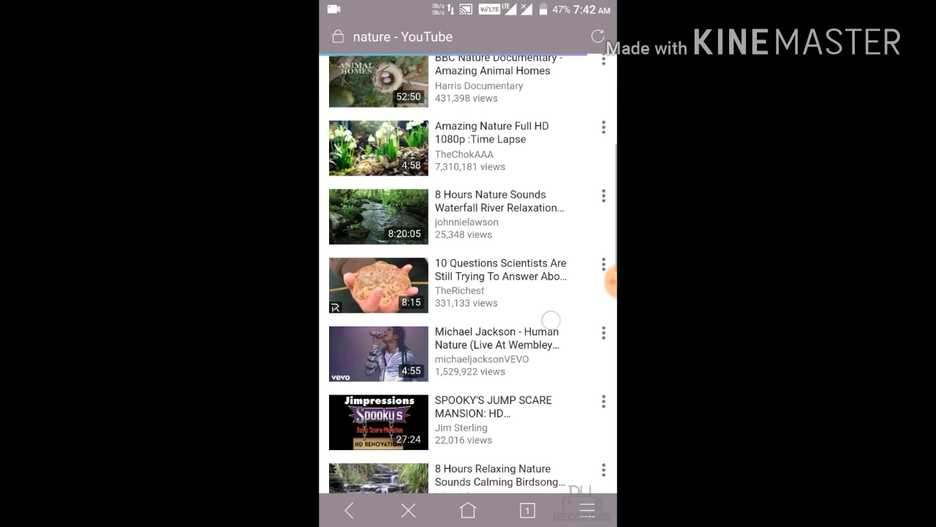
scroll(540, 347, up, 3)
Open the Amazing Nature Full HD 1080p :Time Lapse video and insert 'ss' after 'm.' in its address.
click(499, 212)
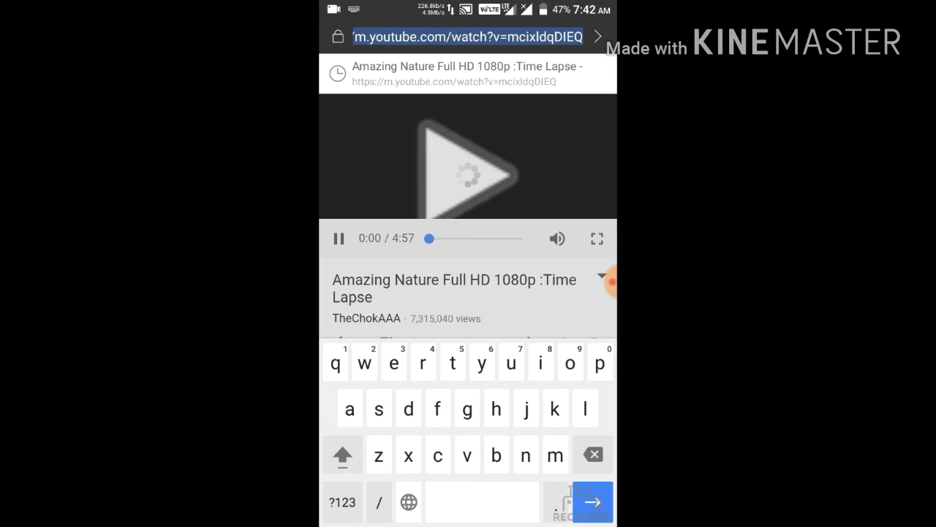
click(383, 37)
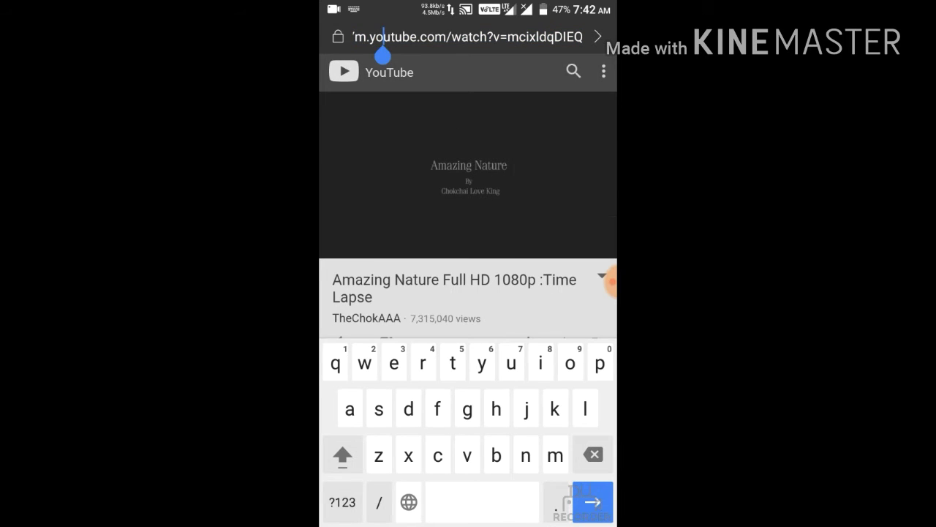
drag(376, 63, 368, 72)
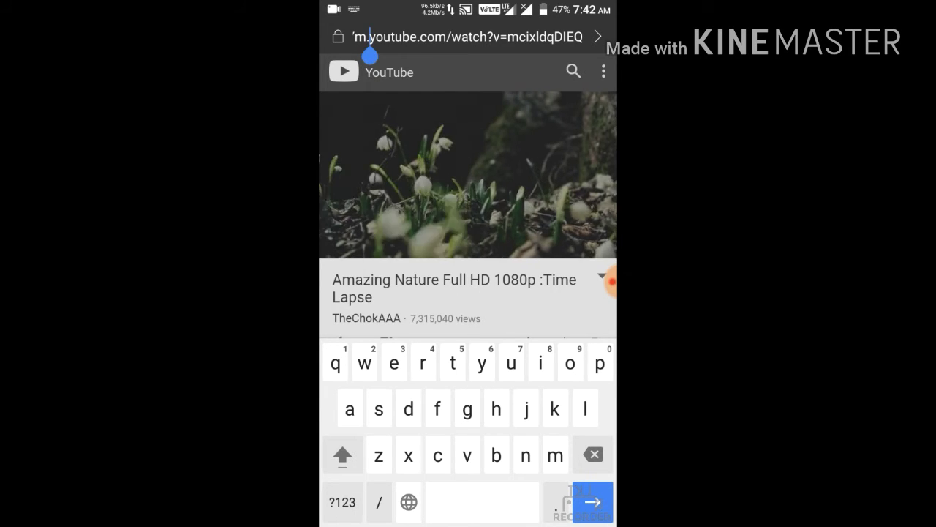
text(ss)
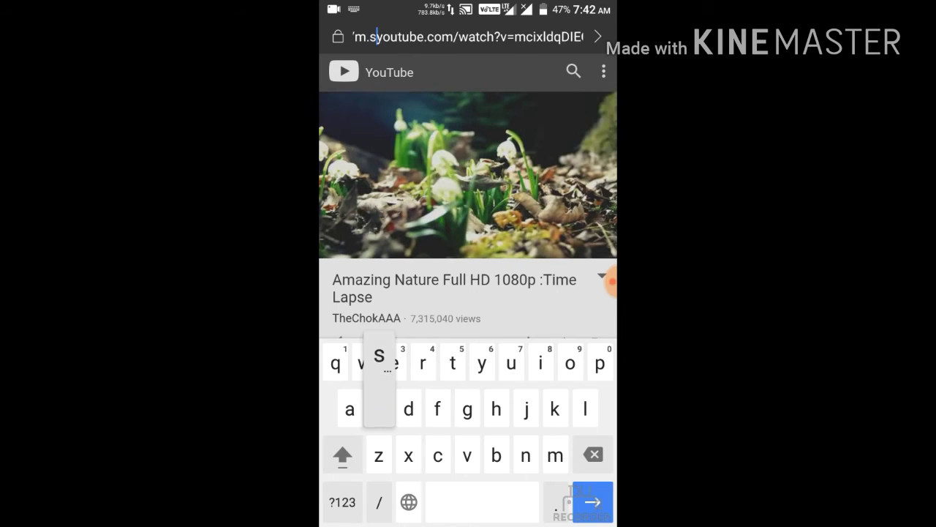
Load the ssyoutube address and expand savefrom.net's full format list, MP4 720p through Audio MP4.
key(Return)
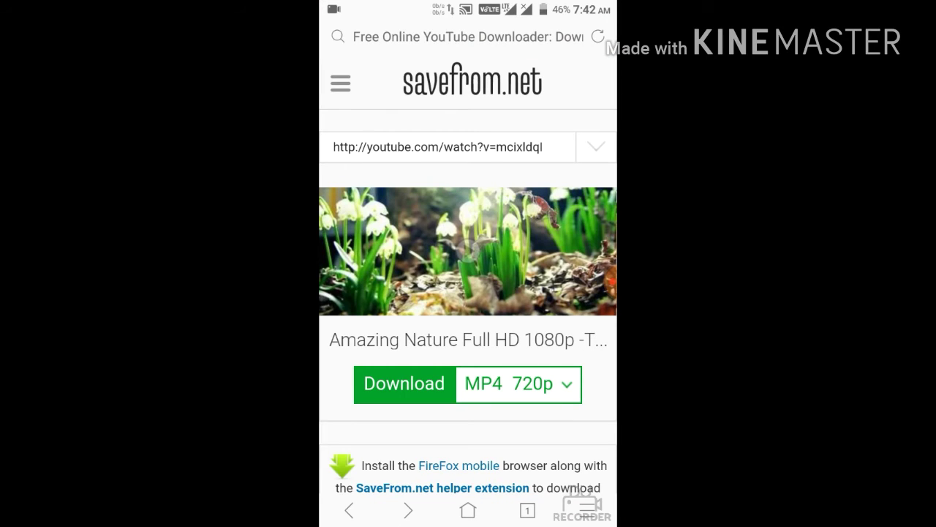
scroll(544, 348, down, 2)
click(550, 319)
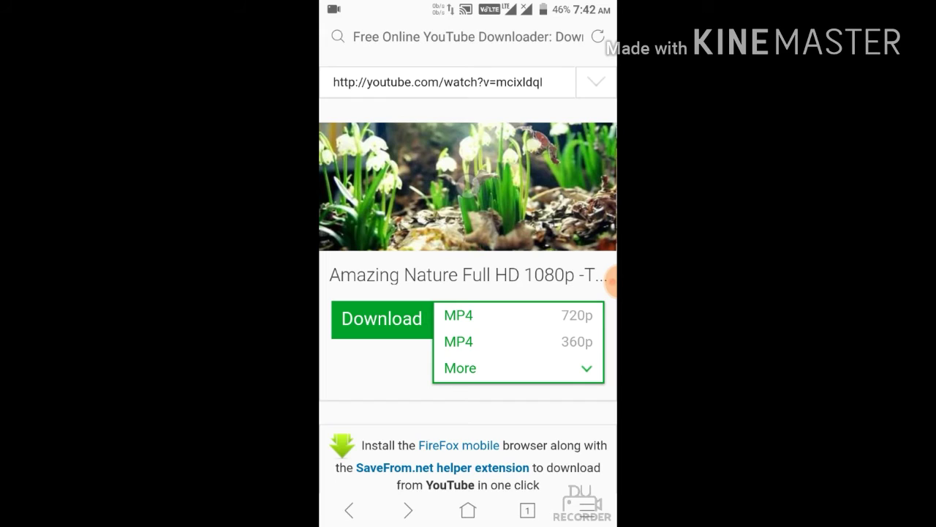
click(573, 368)
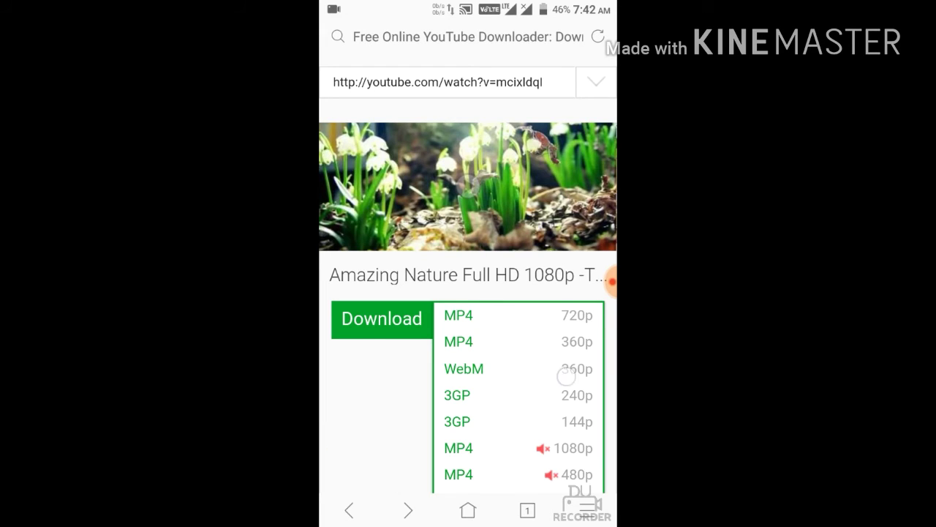
drag(565, 374, 572, 275)
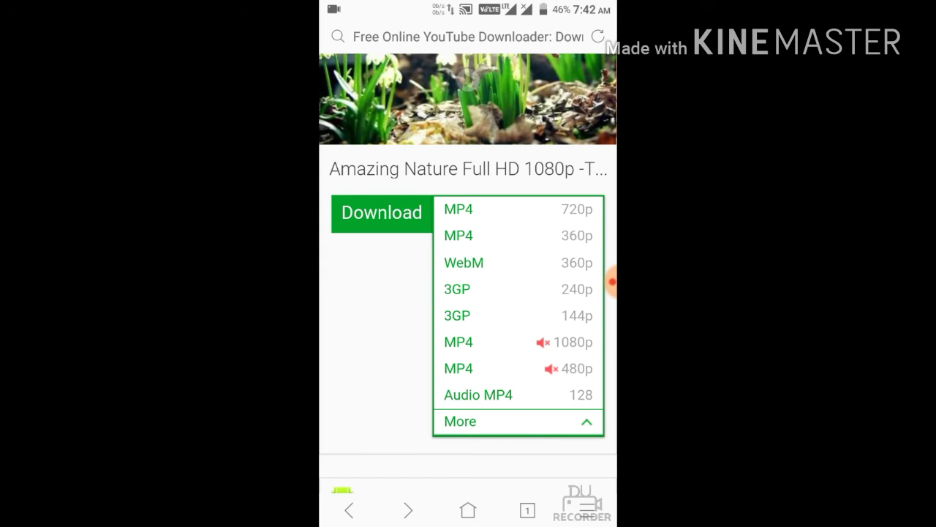
Download the video as MP4 720p and confirm the download.
click(490, 436)
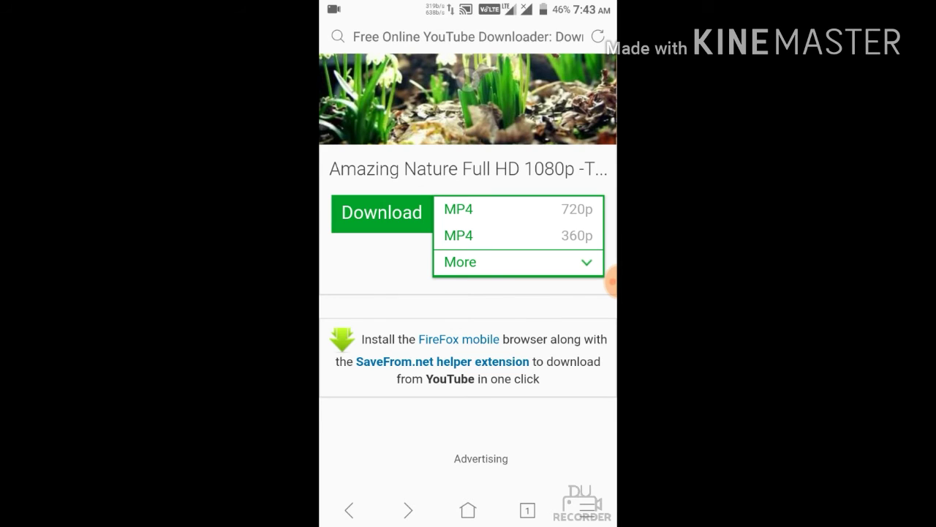
click(362, 212)
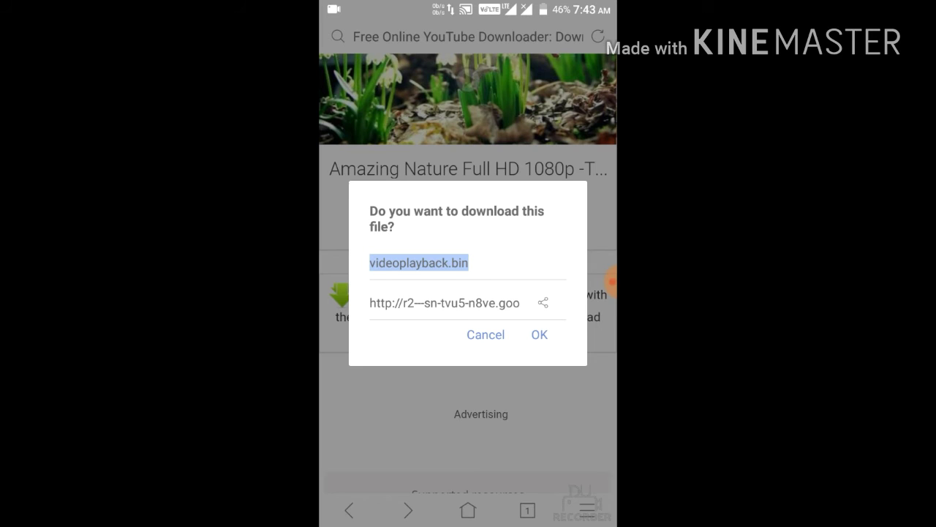
click(540, 335)
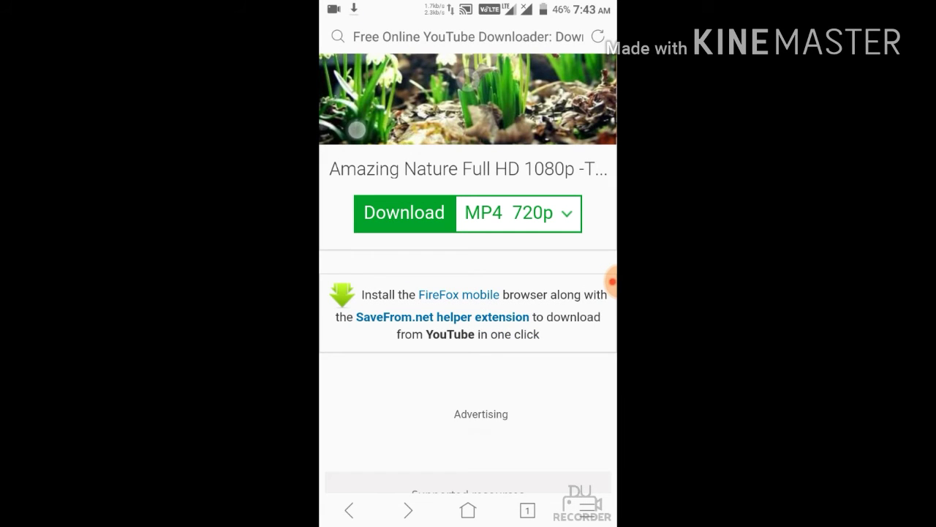
Check the videoplayback.bin download progress in the notification shade, about 53 seconds remaining.
drag(469, 7, 468, 293)
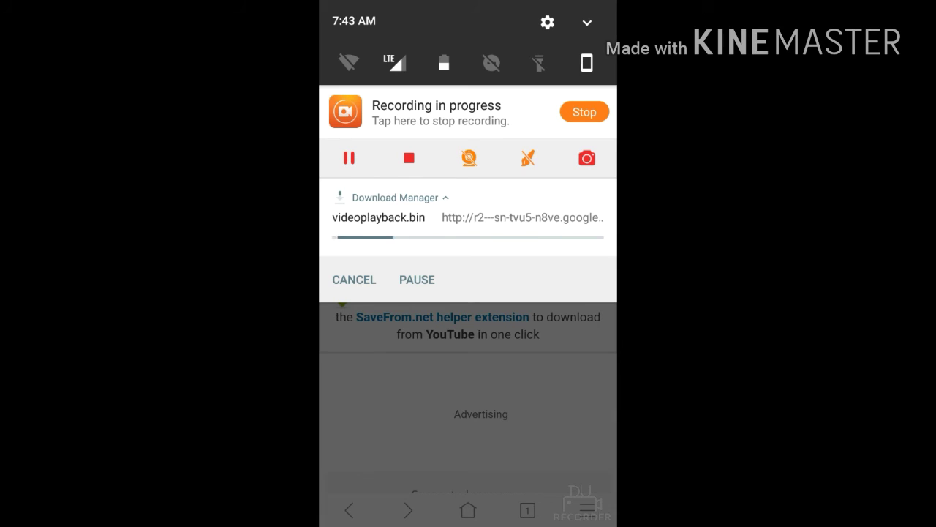
drag(531, 338, 535, 391)
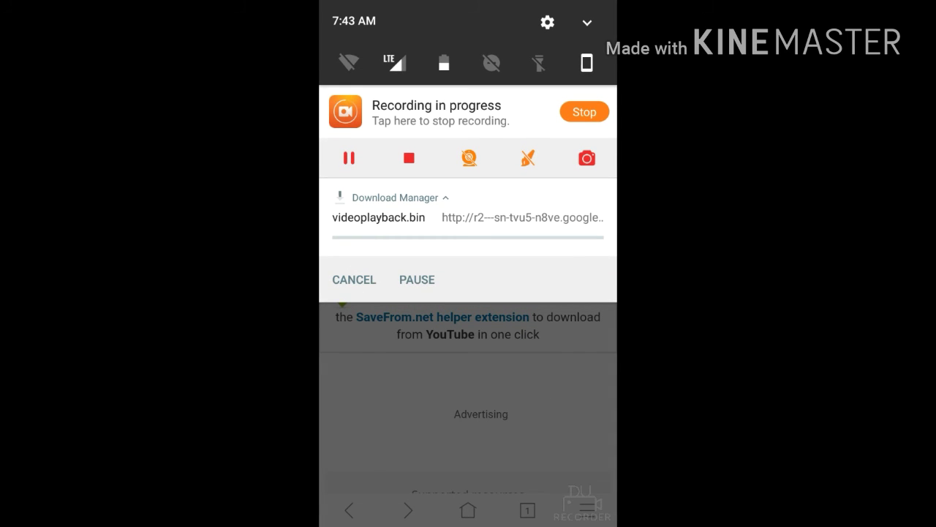
drag(522, 348, 549, 268)
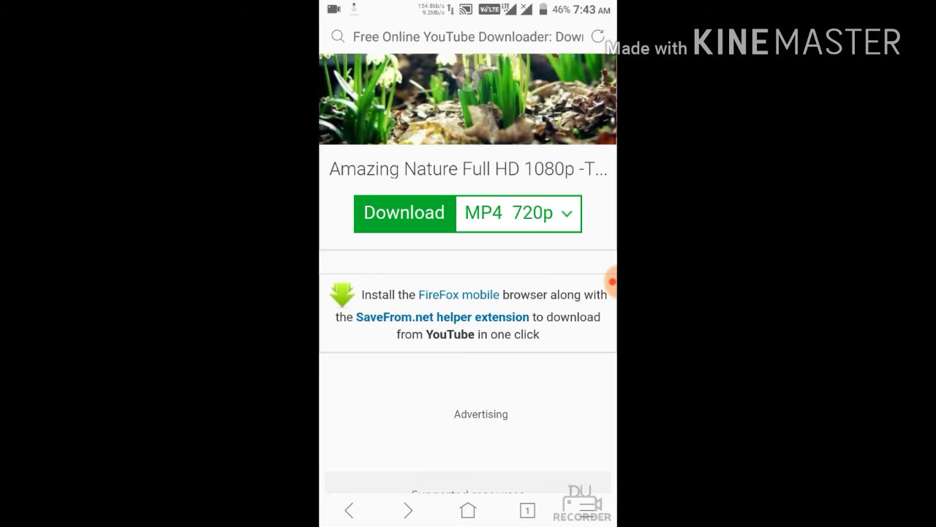
drag(545, 104, 545, 119)
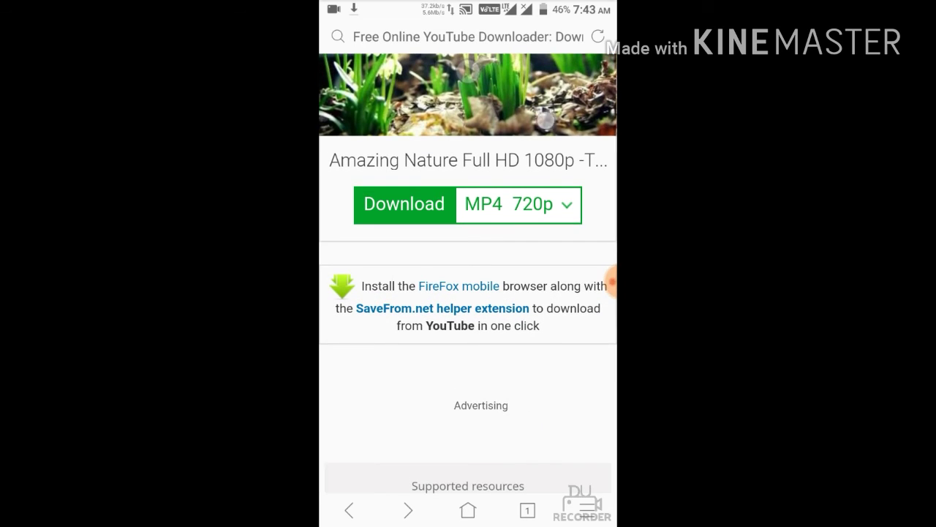
drag(468, 8, 468, 292)
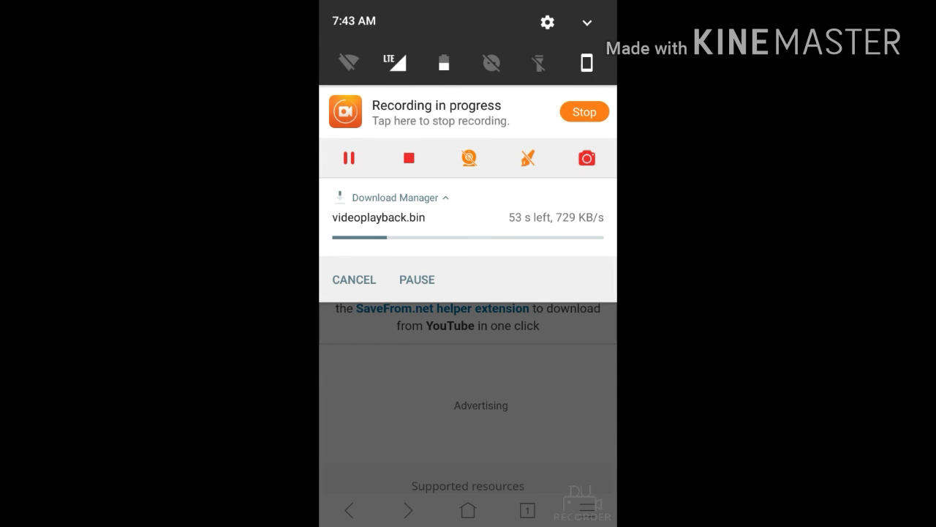